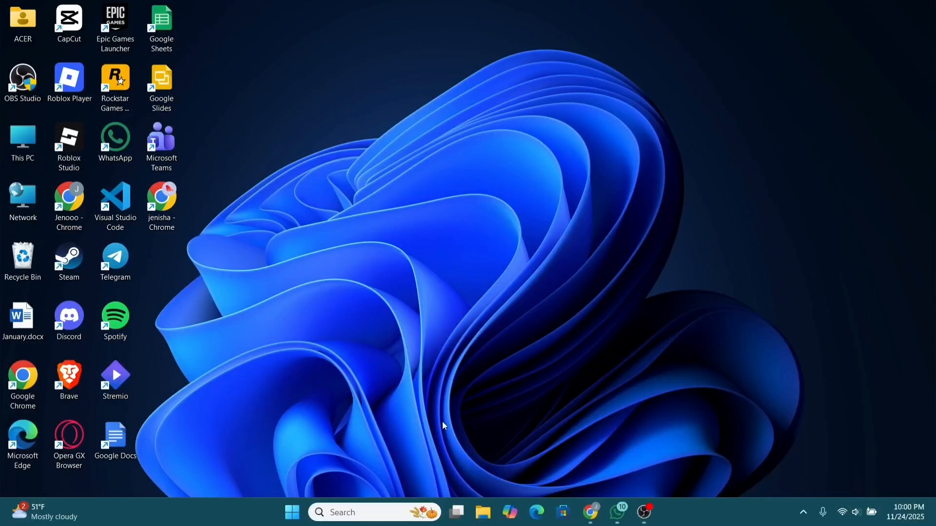
- Switch to Chrome, maximize its window and go to the Canva home page at canva.com
double_click(73, 216)
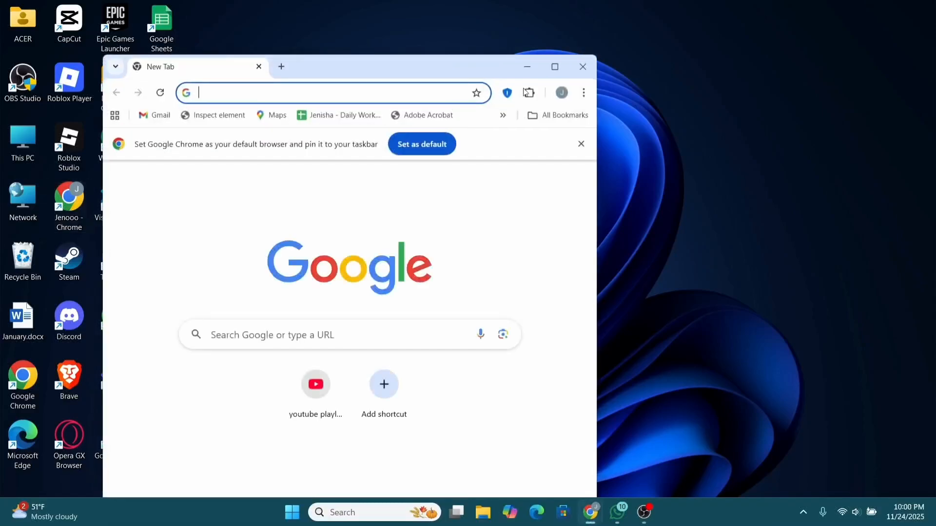
double_click(558, 69)
text(cab)
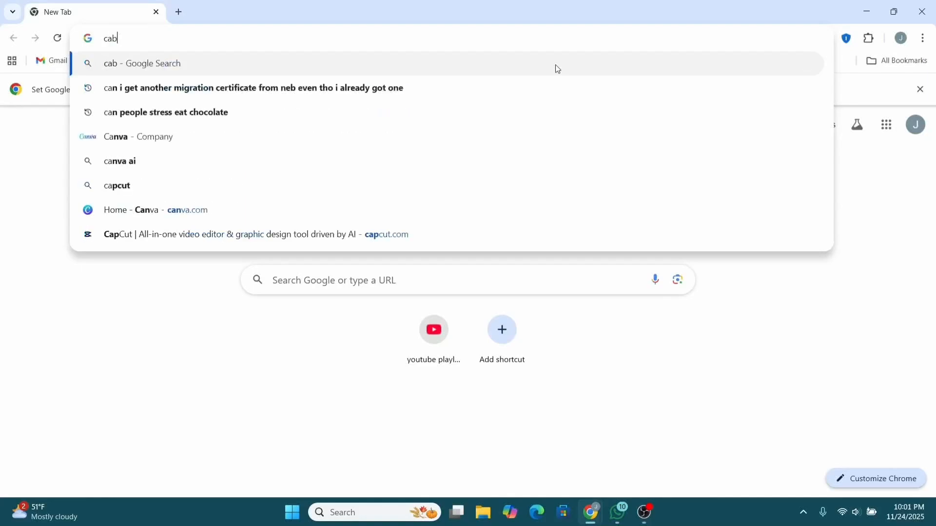
key(BackSpace)
text(va)
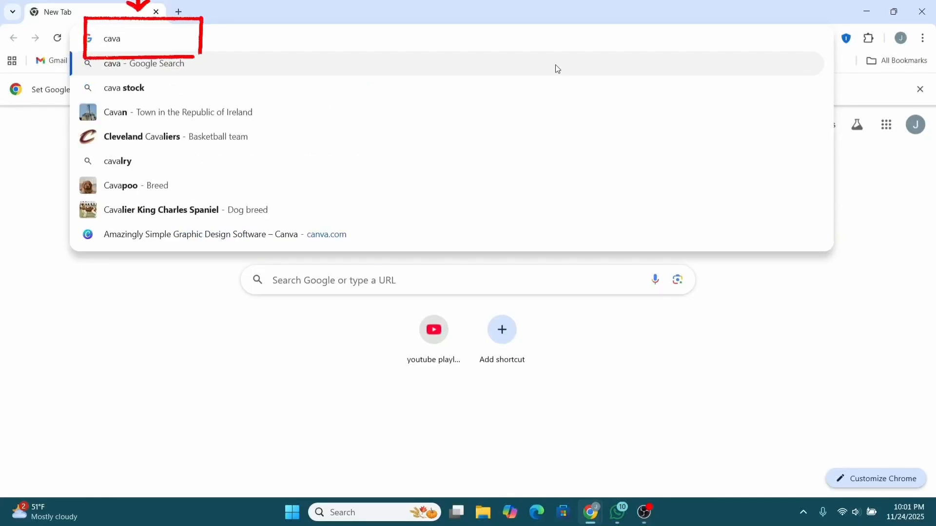
key(BackSpace)
key(BackSpace)
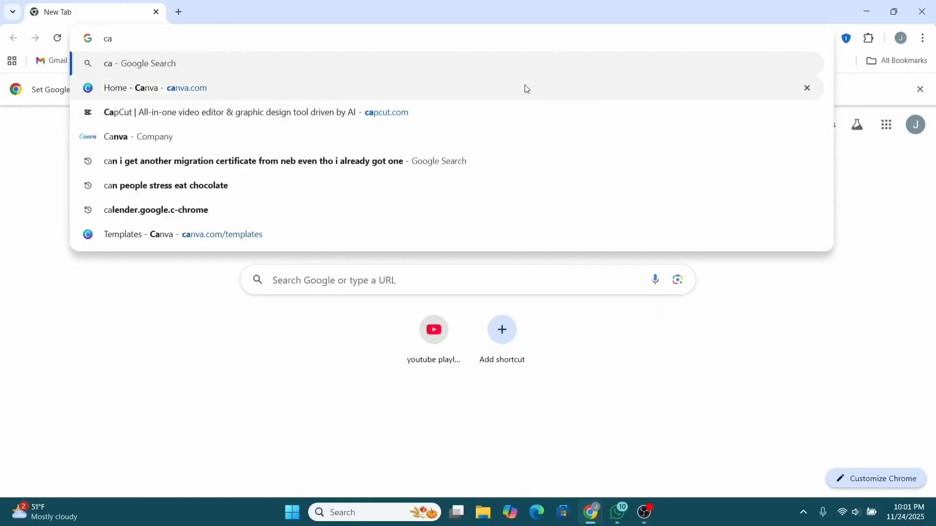
click(524, 84)
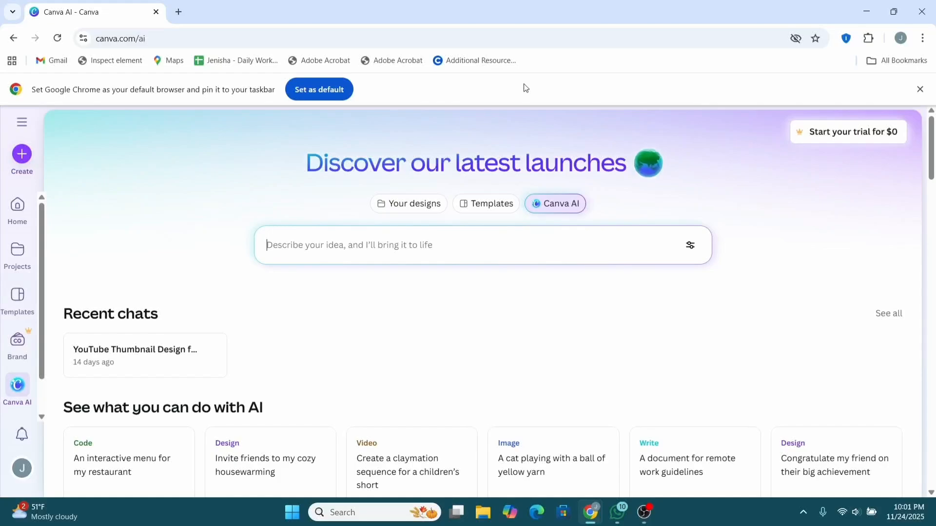
- Submit the prompt "youtube thumbnail" to Canva AI
click(16, 387)
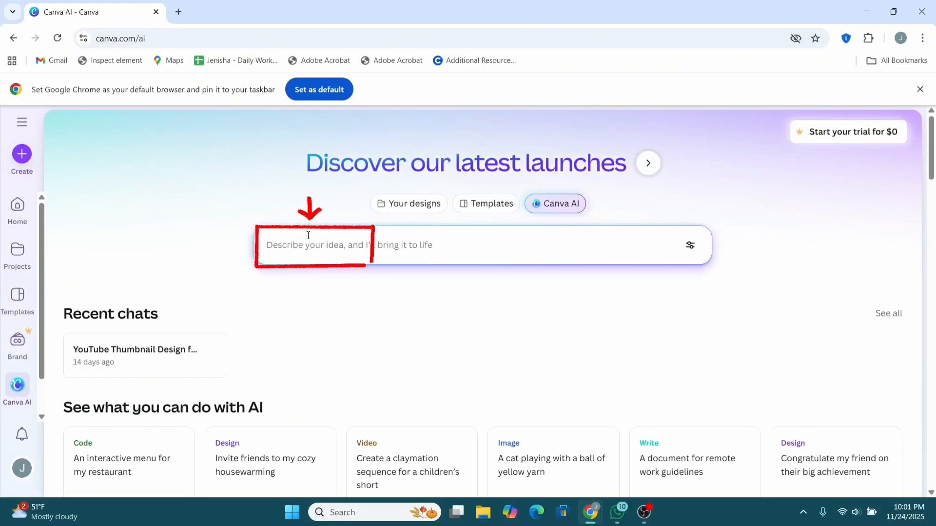
text(youtube)
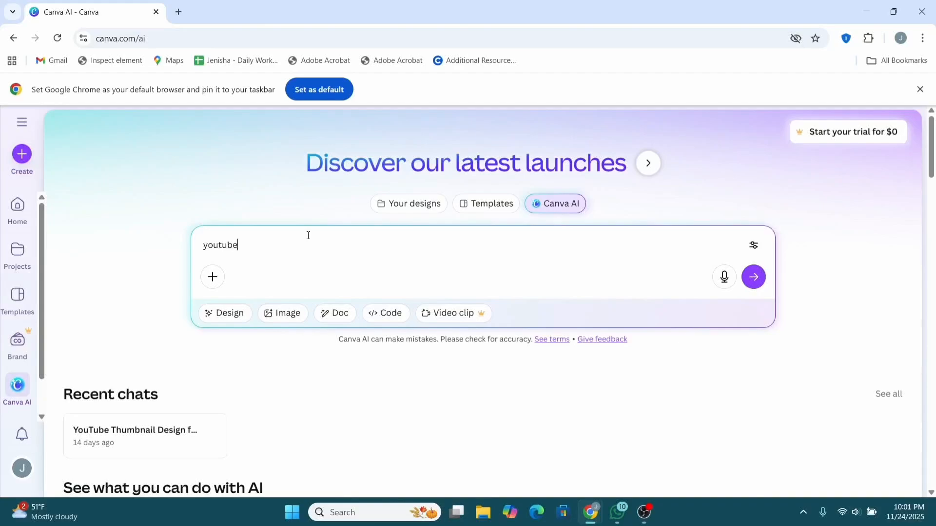
text( thumbnail)
key(Return)
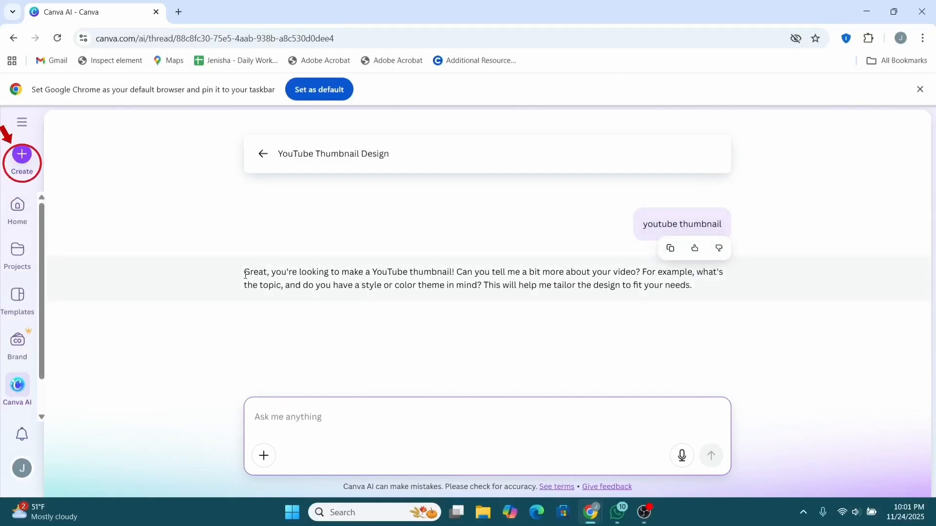
- Create a new blank YouTube Thumbnail design of 1280 × 720 px, searching the design types for "youtube thu"
click(20, 162)
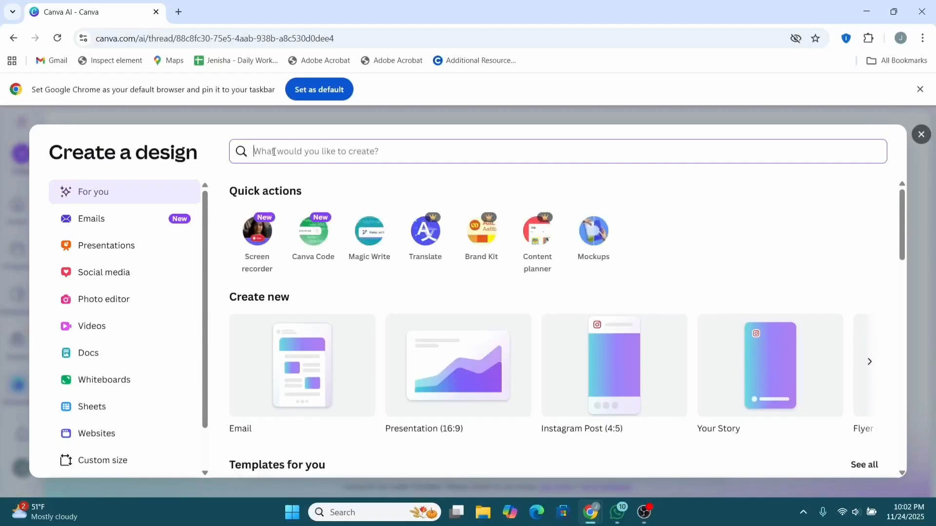
text(yout)
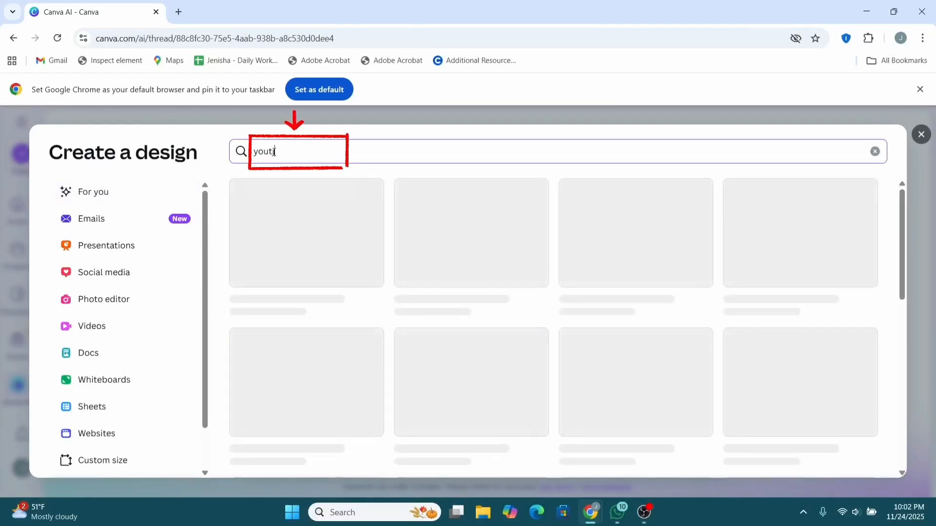
text(ube thu)
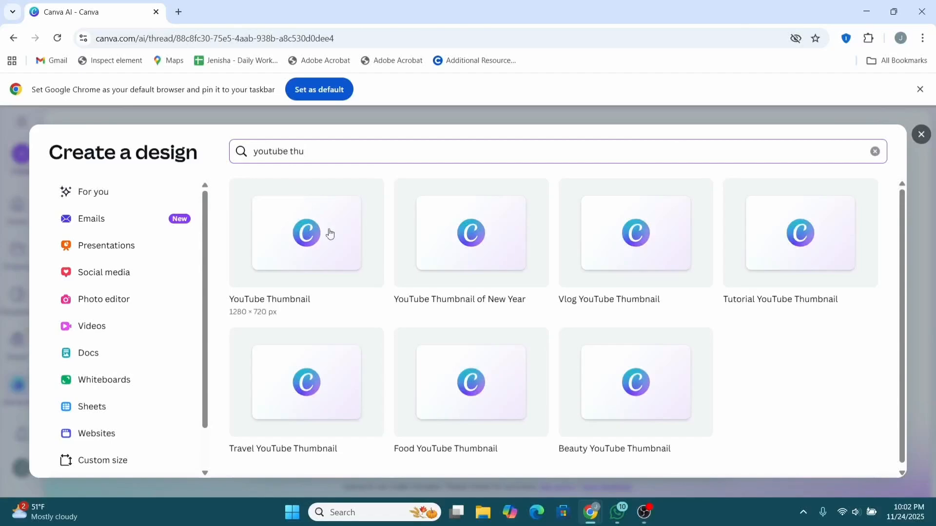
click(262, 269)
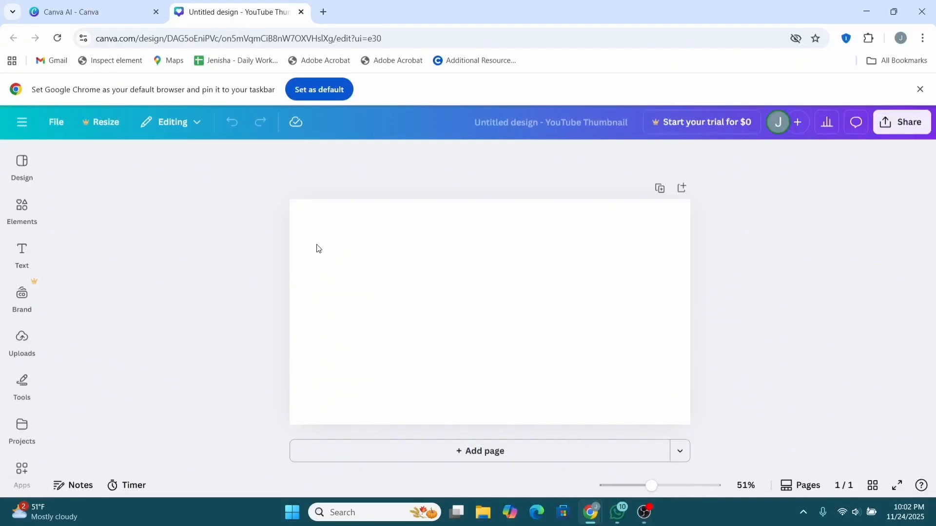
- Search the Canva apps for "magic media" and open the Magic Media app
click(19, 394)
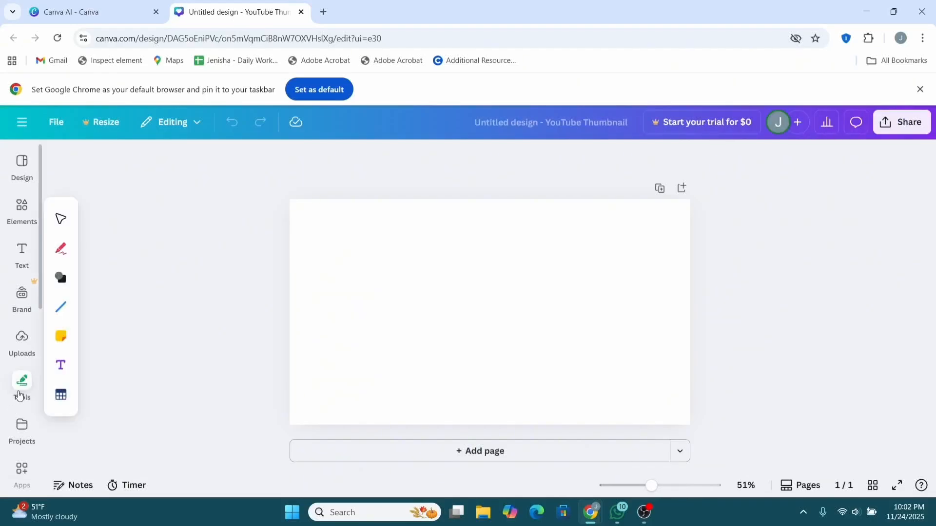
scroll(20, 394, down, 2)
click(22, 384)
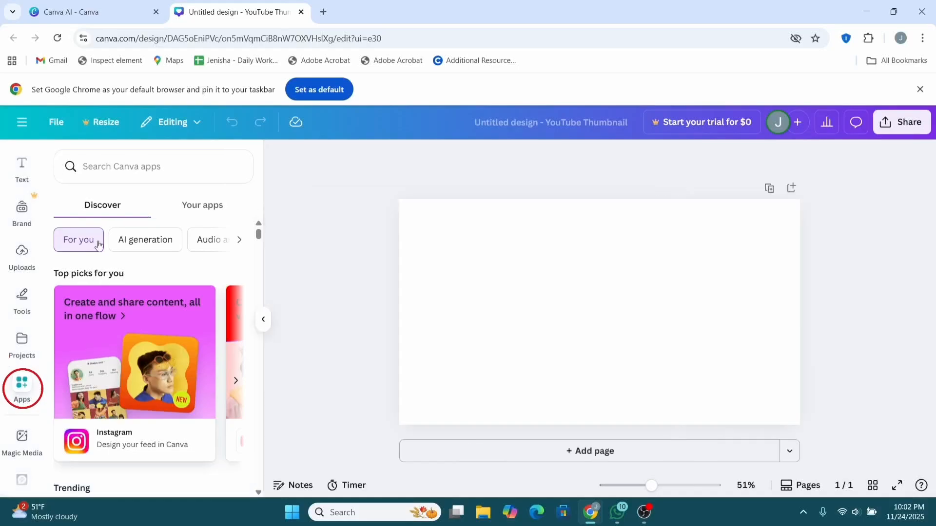
click(123, 168)
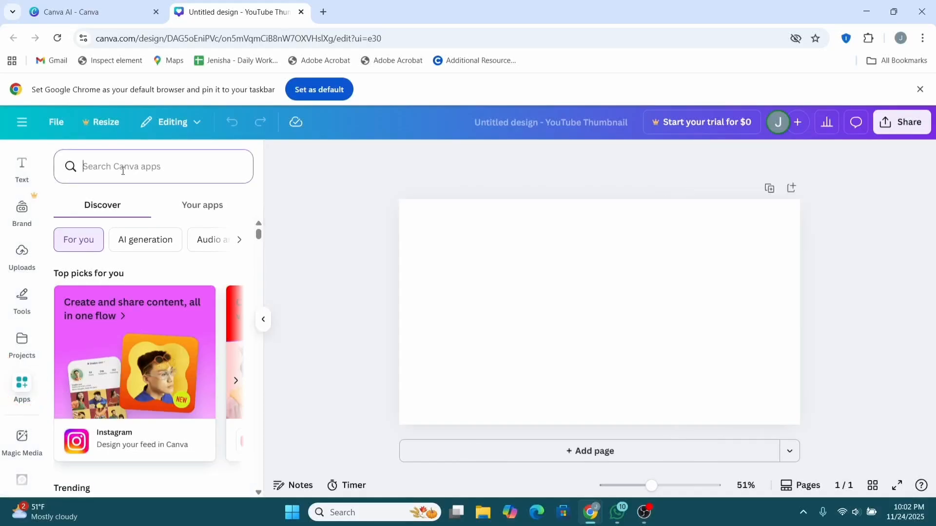
text(magi)
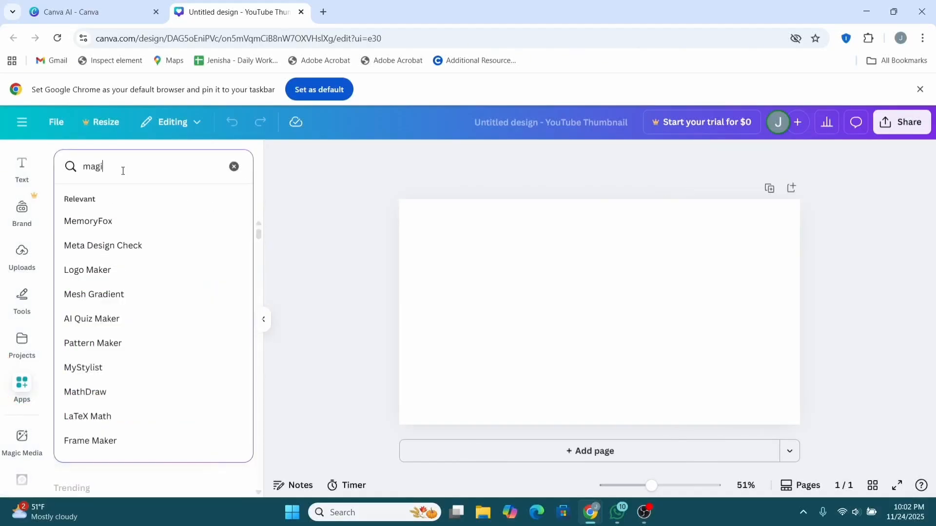
text(c m)
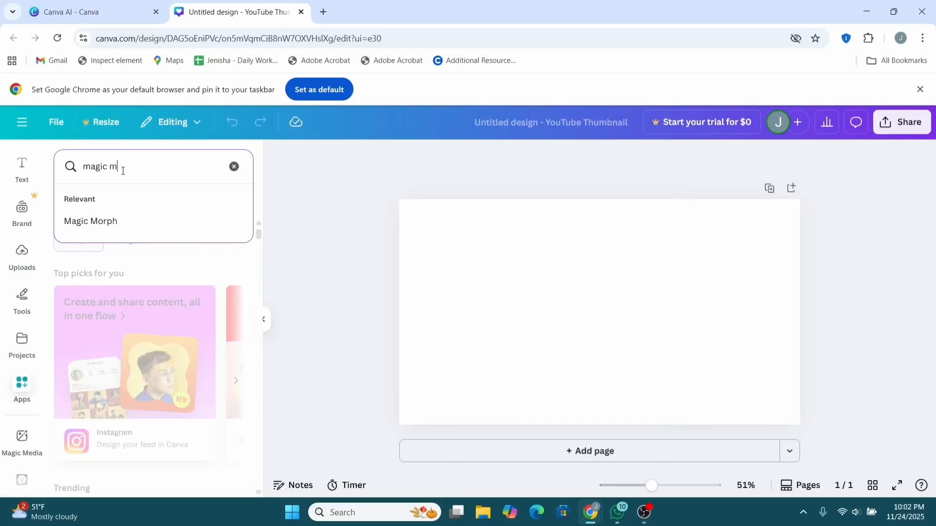
text(edia)
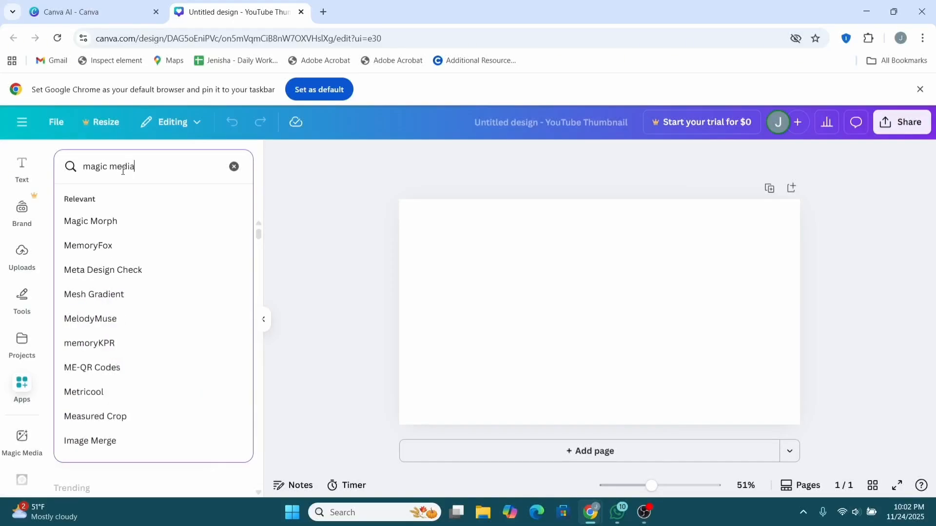
key(Return)
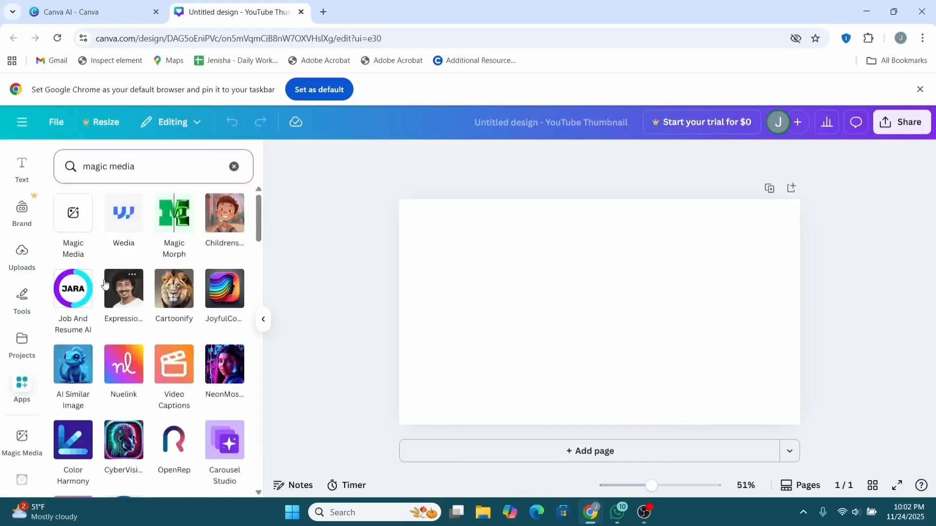
click(68, 216)
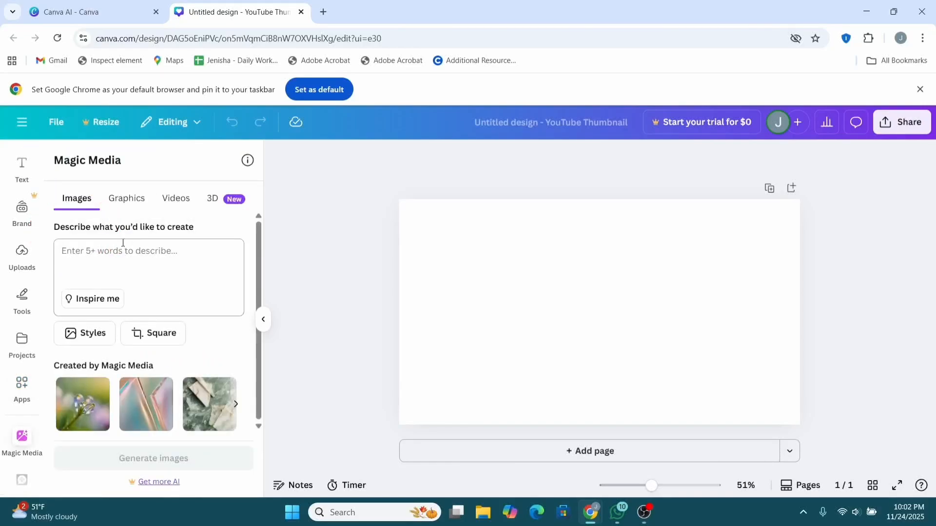
- Generate Magic Media images from the description "create a clean tech tutorial thumbnail with glowing blue lights"
click(122, 243)
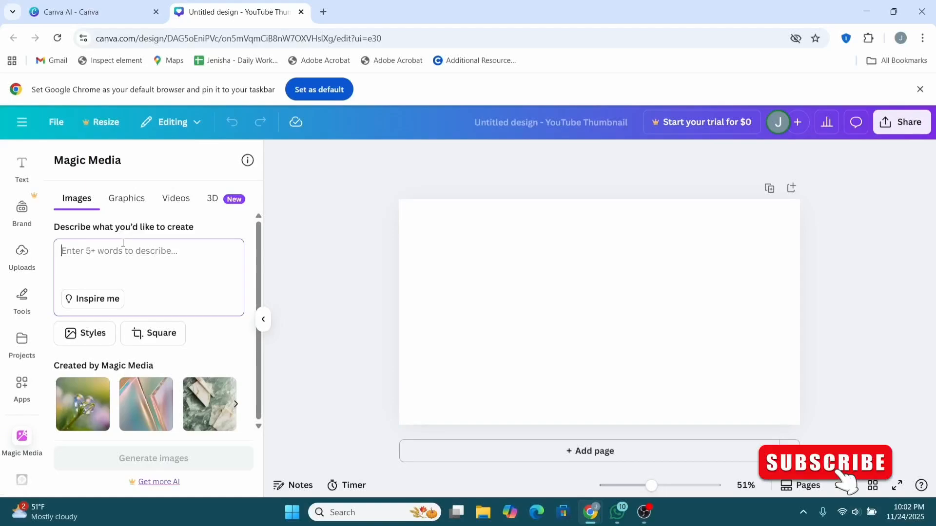
text(create a clean tech tutorial thumbnail with glowing blue lights+)
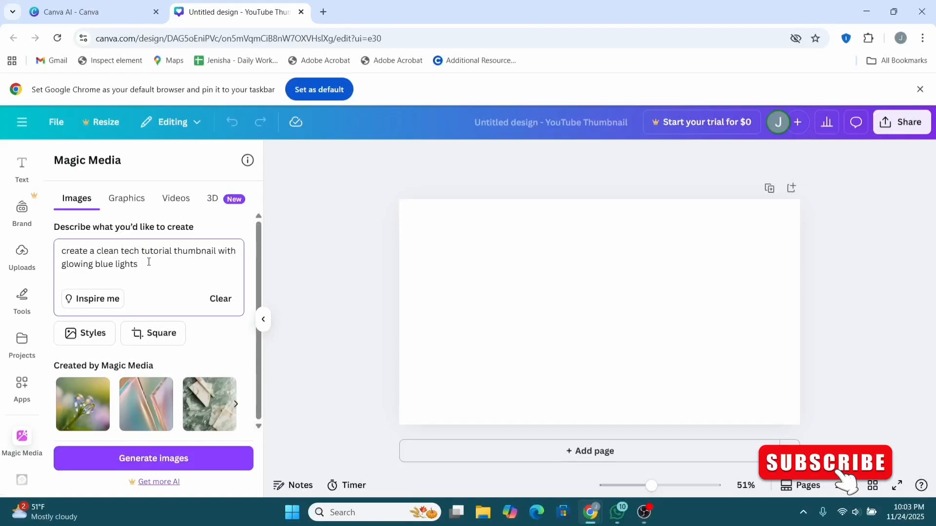
drag(149, 262, 59, 254)
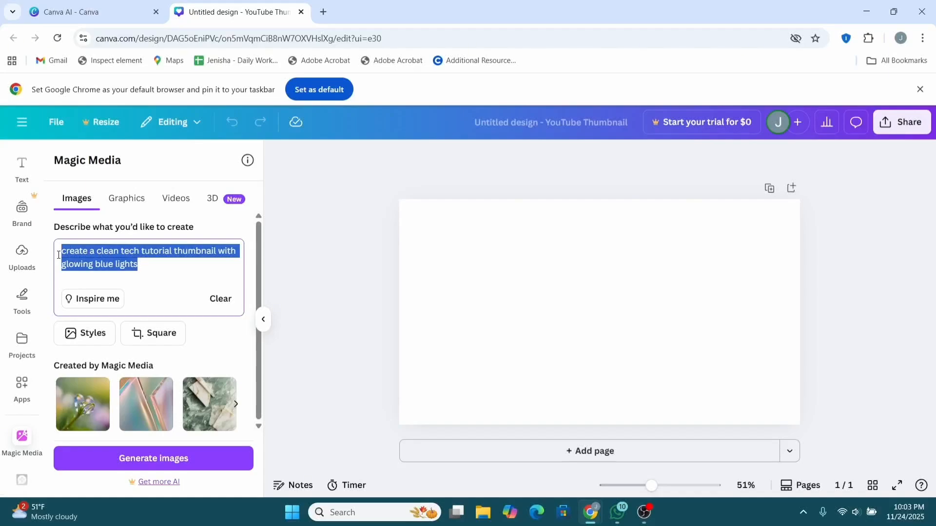
click(122, 459)
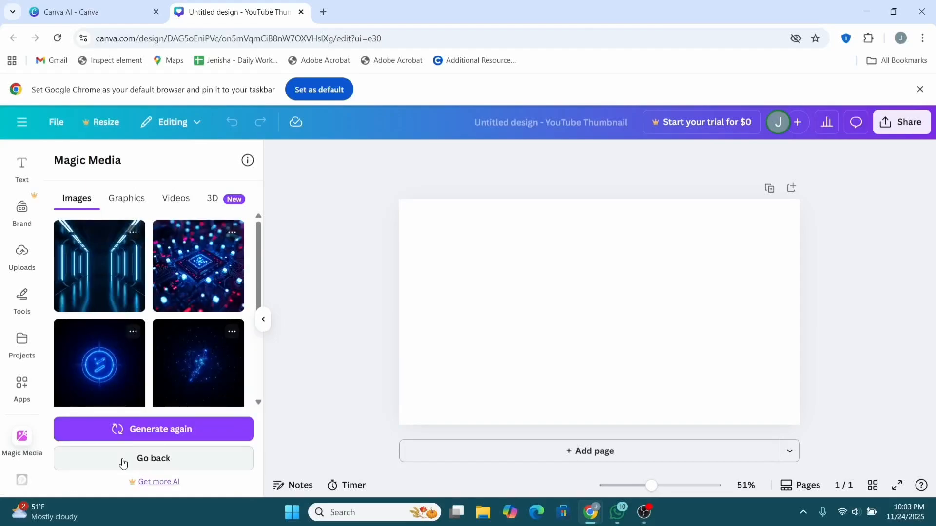
- Add the generated image of the glowing blue chip with red lights to the page and enlarge it to cover the whole canvas
scroll(142, 344, down, 3)
scroll(142, 344, up, 3)
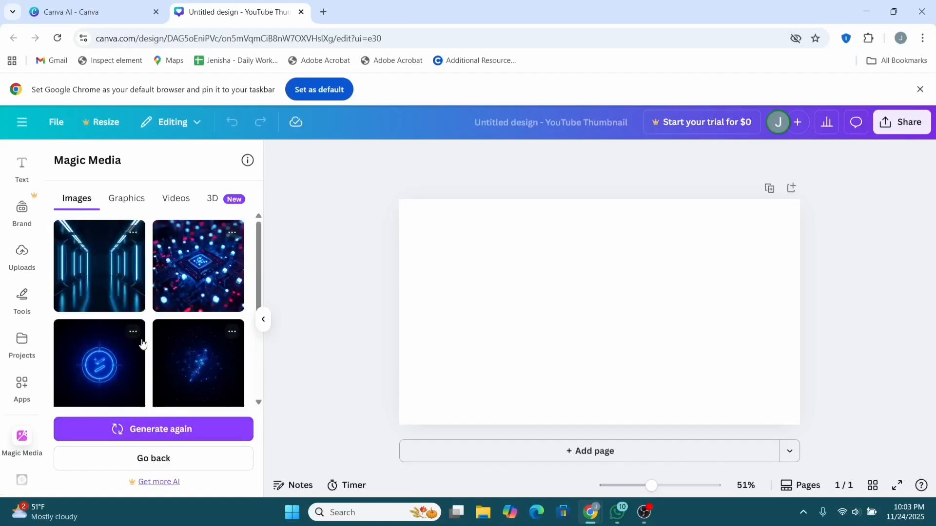
click(185, 278)
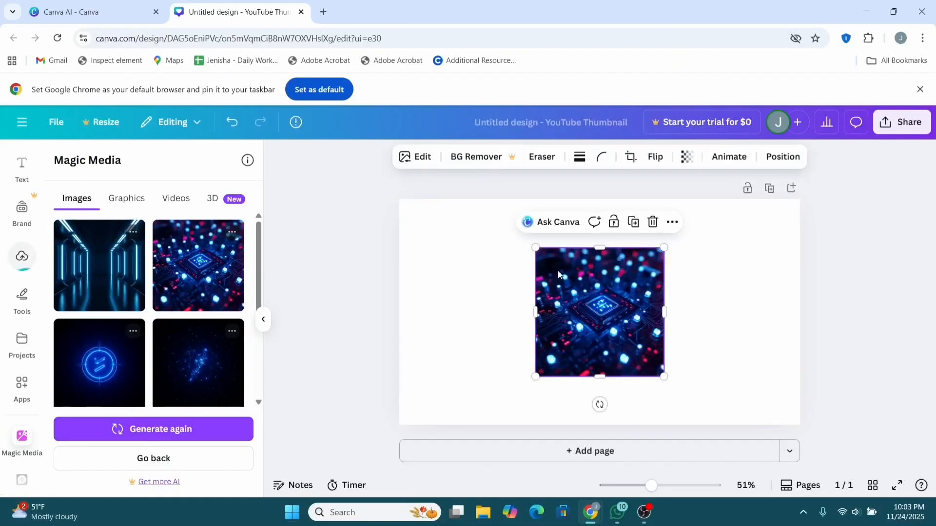
drag(535, 248, 335, 224)
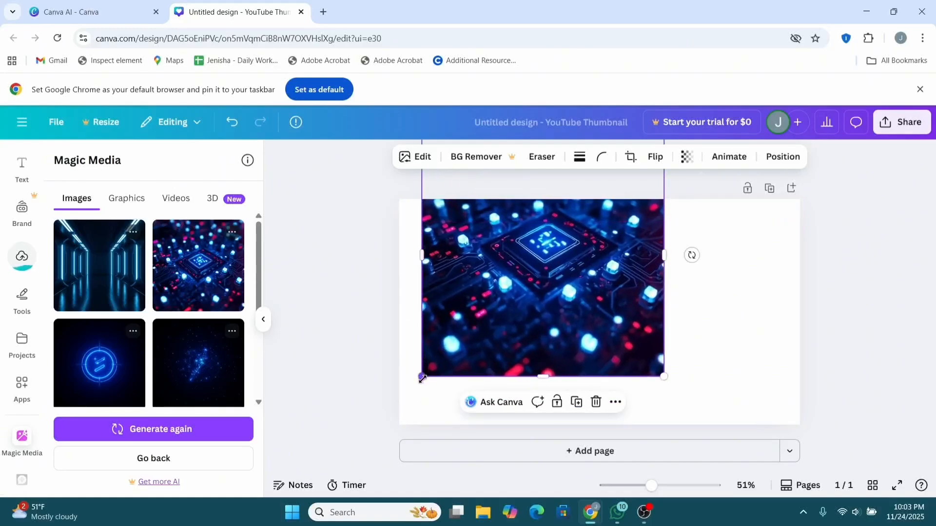
drag(422, 377, 330, 467)
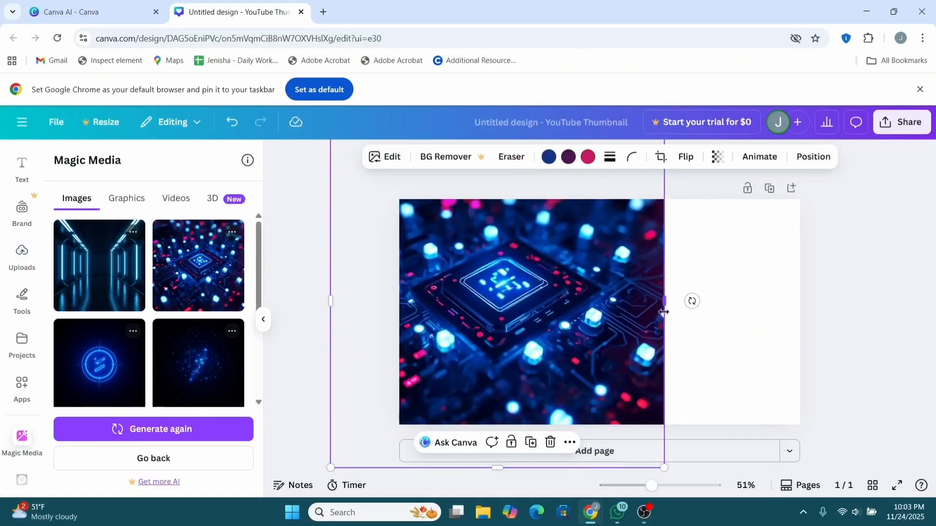
drag(663, 302, 856, 331)
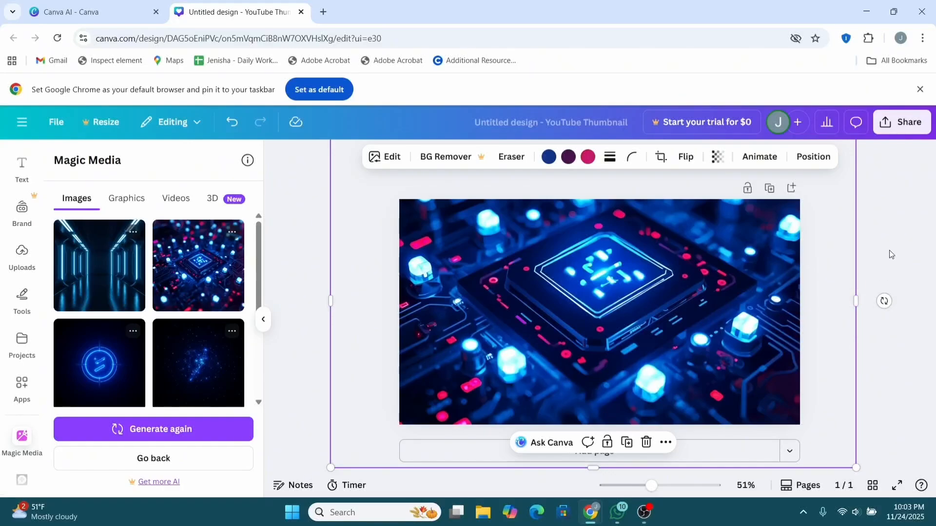
click(890, 302)
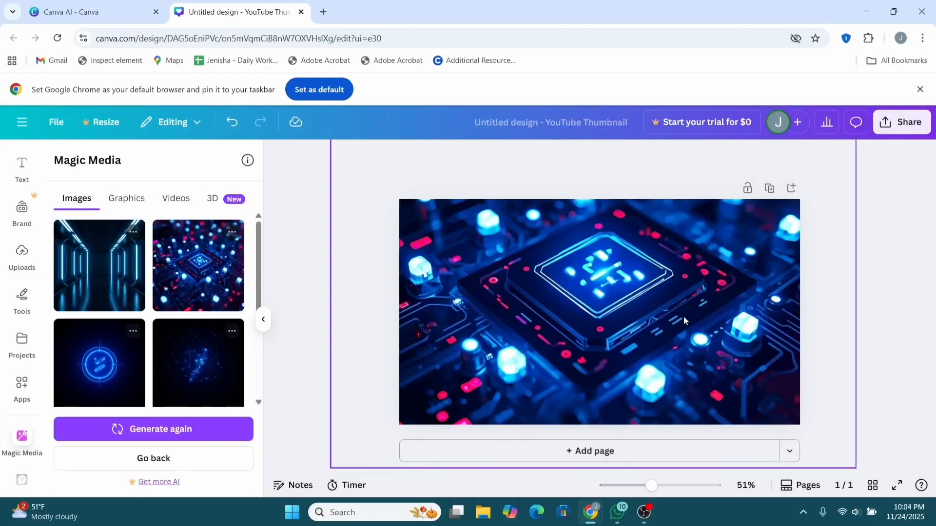
double_click(472, 301)
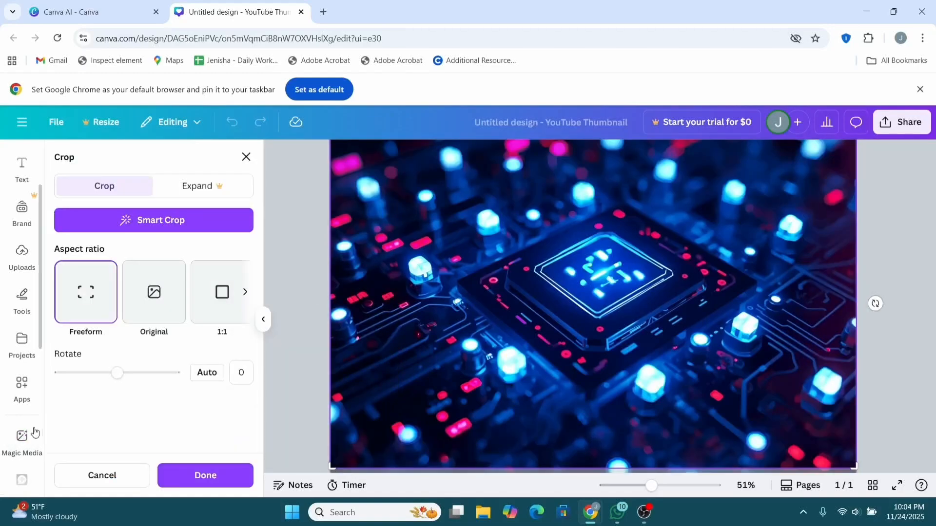
- Add a text box reading "youtube channel" over the chip image
click(22, 176)
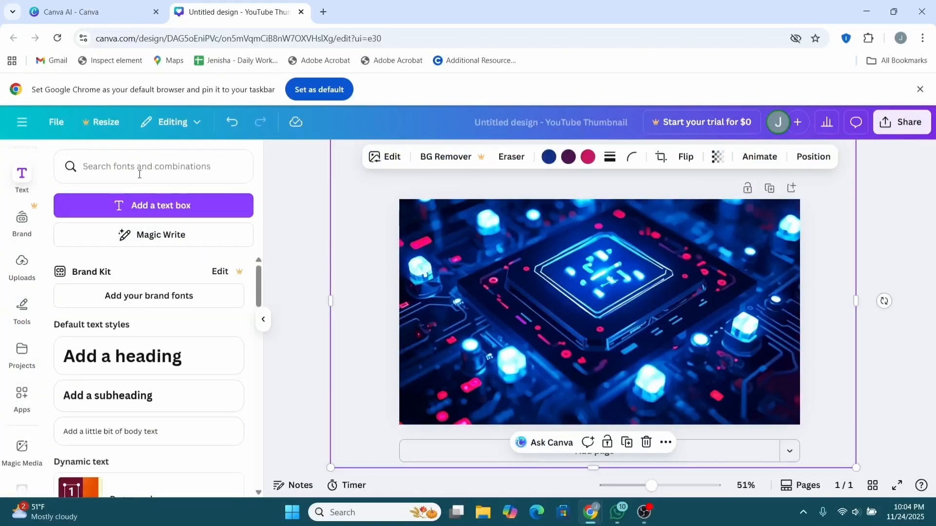
click(142, 210)
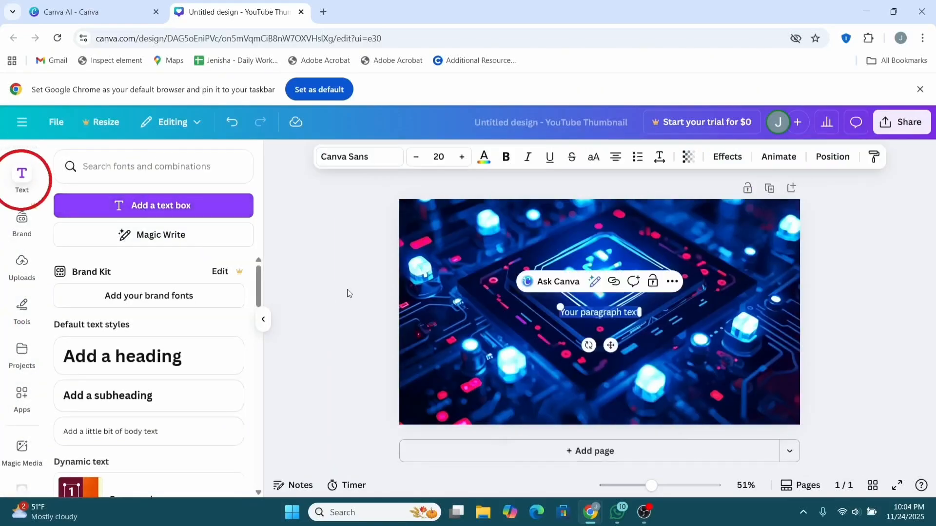
text(you)
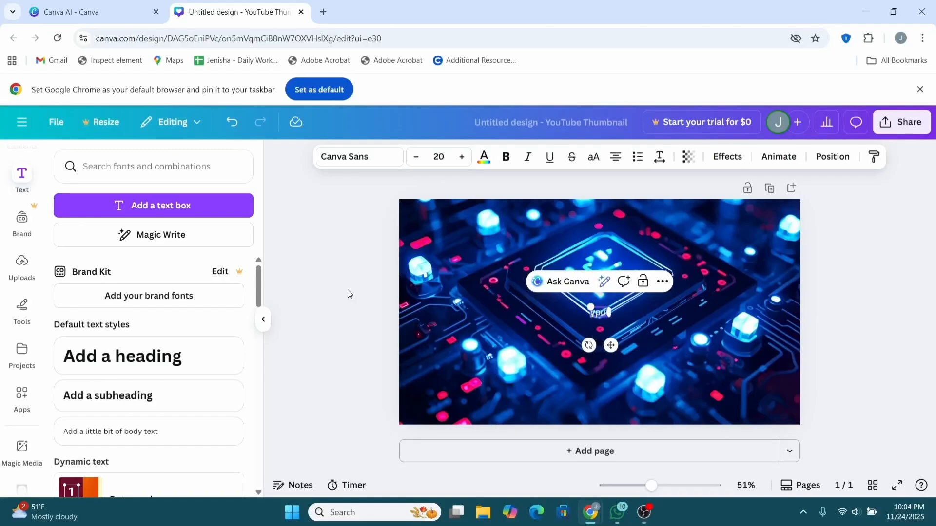
key(BackSpace)
key(BackSpace)
text(outut)
key(BackSpace)
text(be chasn)
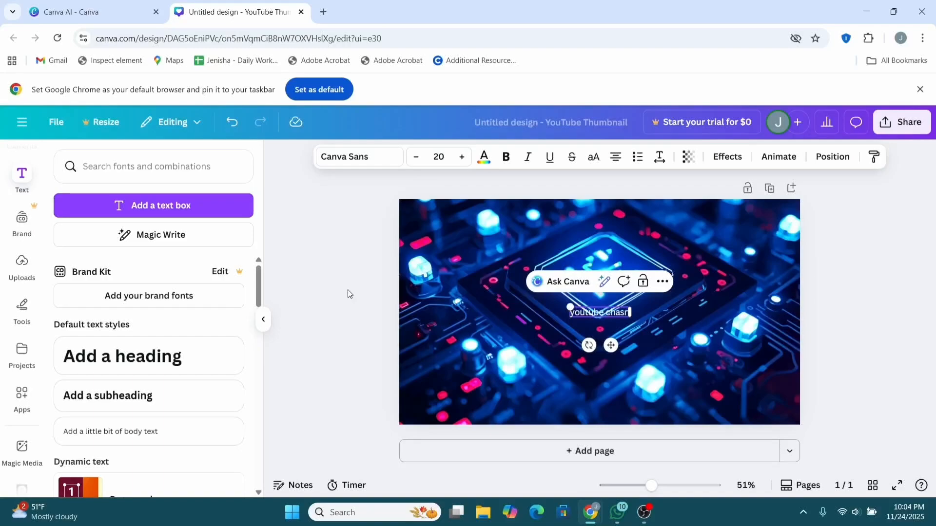
key(BackSpace)
key(BackSpace)
text(nnel)
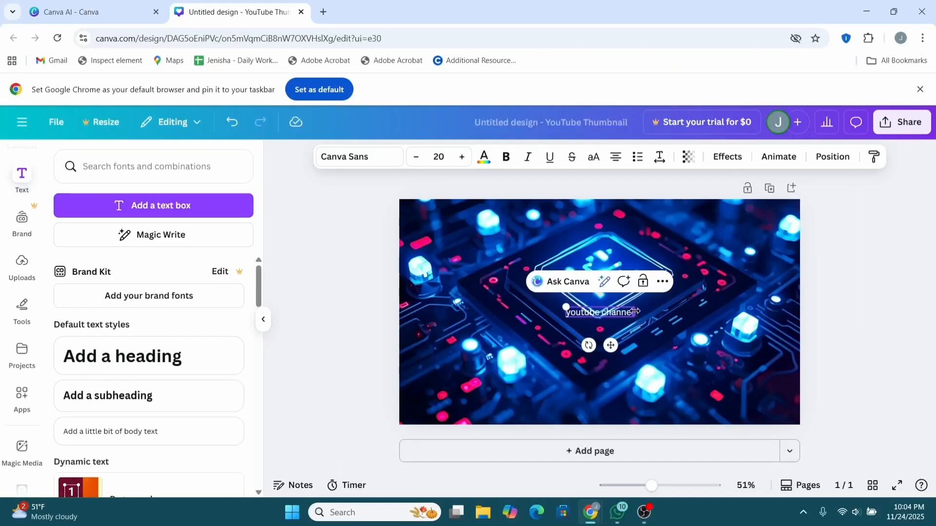
- Widen the "youtube channel" text box, enlarge its text to about size 45 and reposition it near the middle of the thumbnail
drag(635, 311, 687, 313)
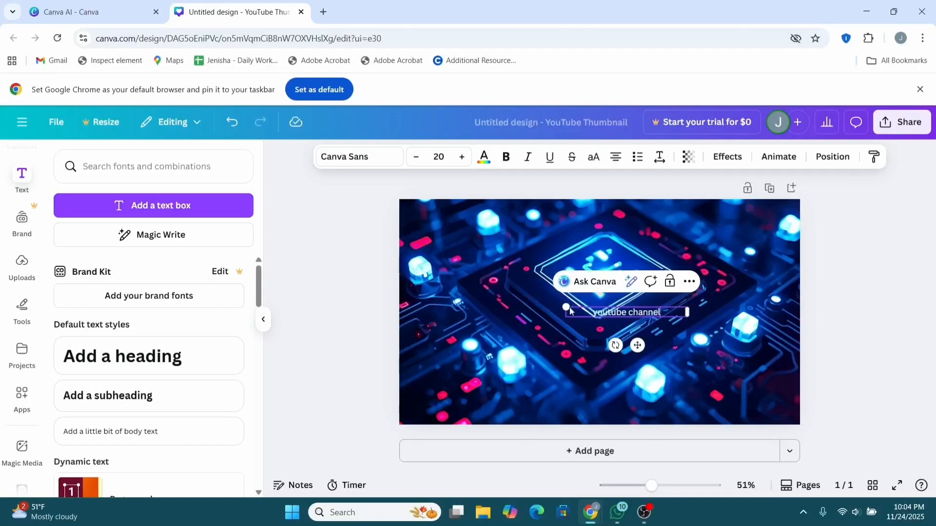
drag(567, 307, 416, 277)
drag(497, 307, 628, 307)
drag(564, 345, 600, 347)
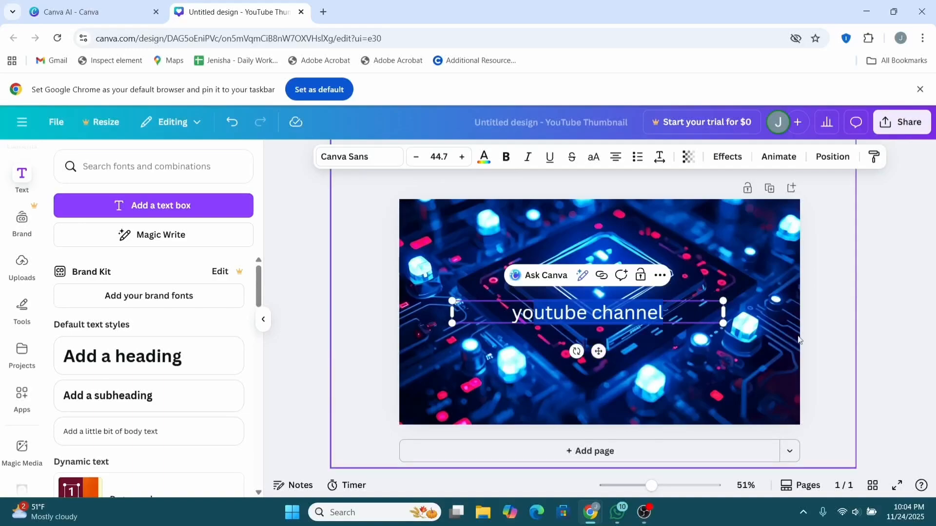
click(851, 328)
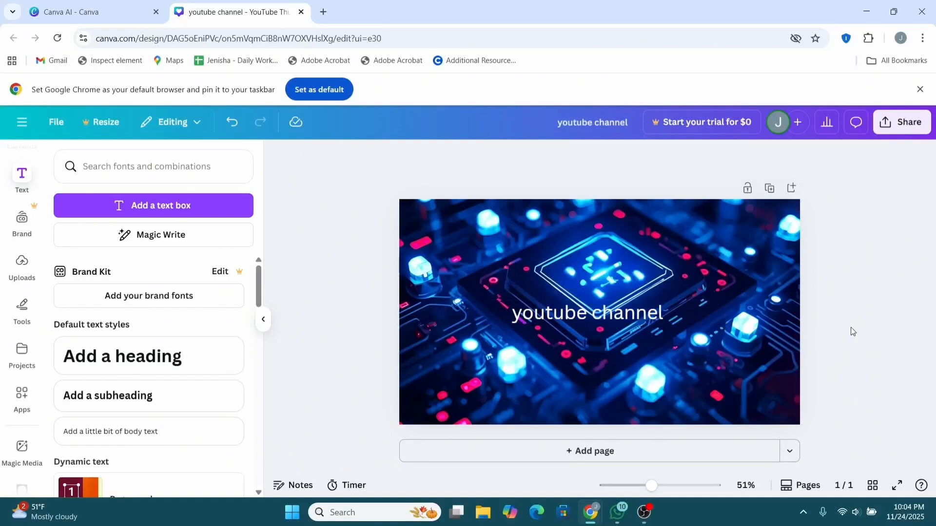